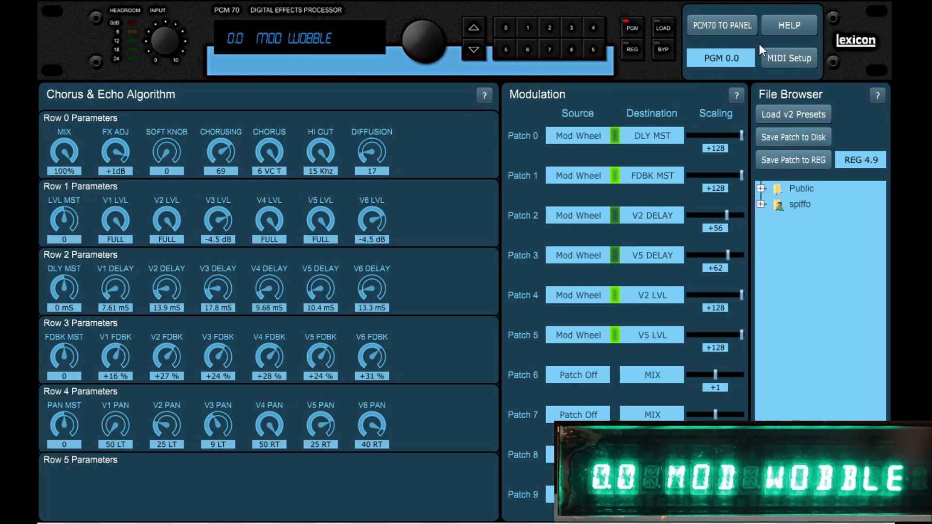
Confirm the editor's MIDI port settings and close the general help window.
{"action": "left_click", "coordinate": [792, 57]}
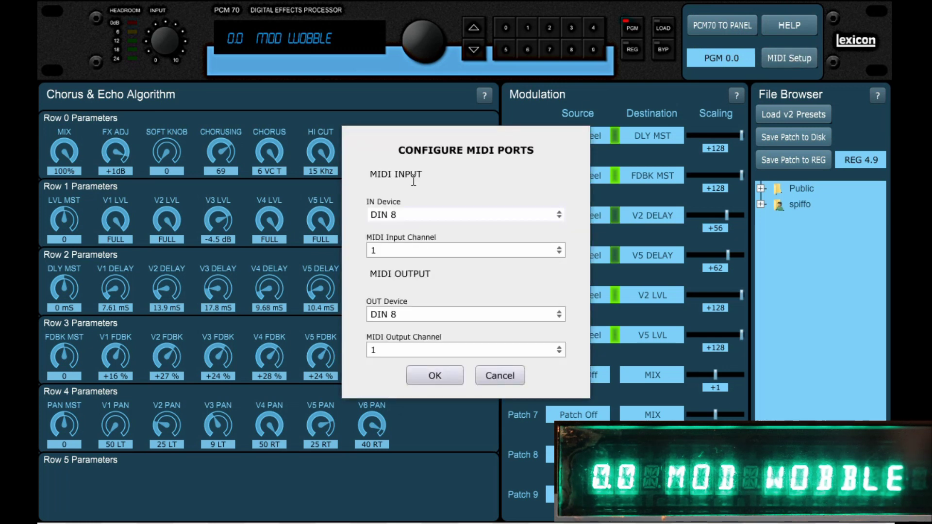
{"action": "left_click", "coordinate": [441, 374]}
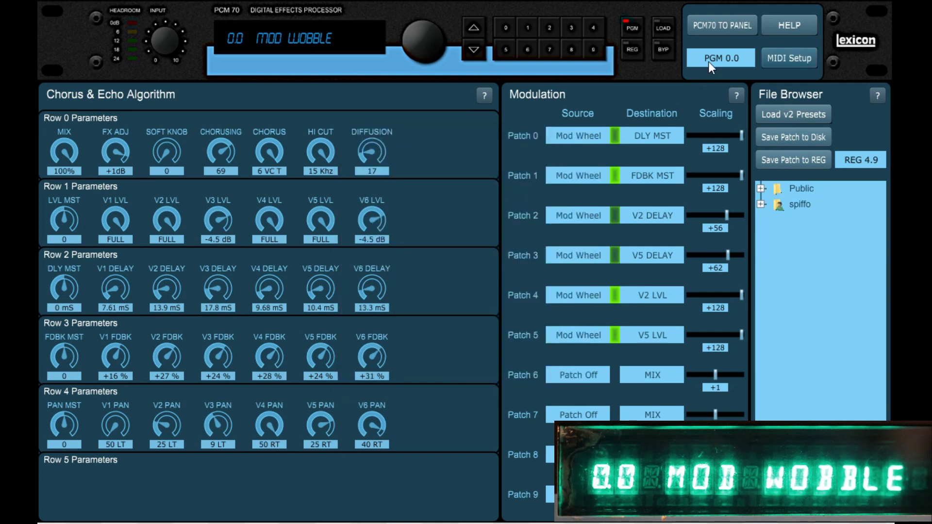
{"action": "left_click", "coordinate": [795, 24]}
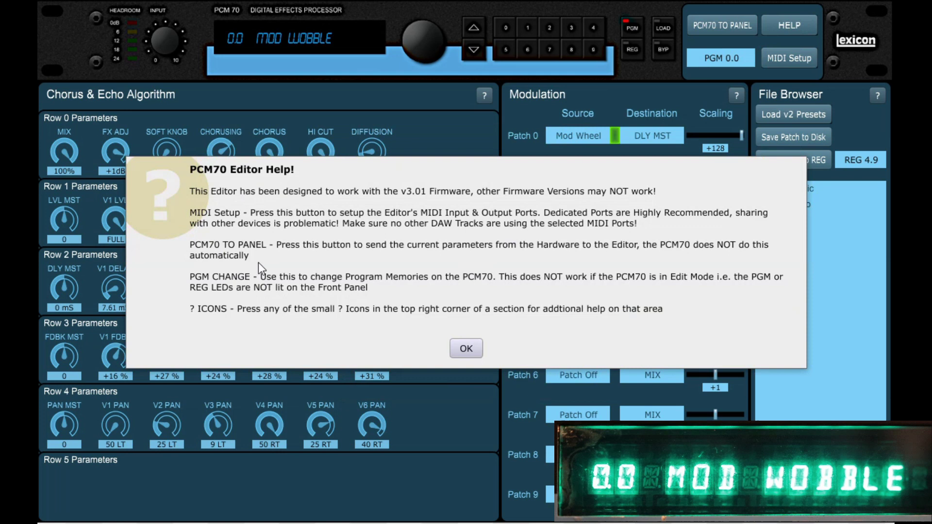
{"action": "left_click", "coordinate": [467, 347]}
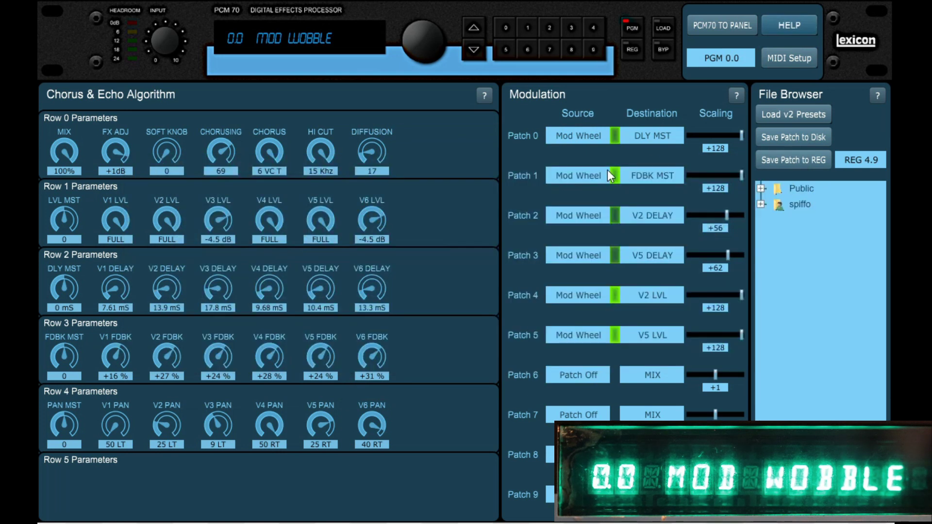
View and close the file browser and modulation help, then open the algorithm parameter help.
{"action": "left_click", "coordinate": [878, 97]}
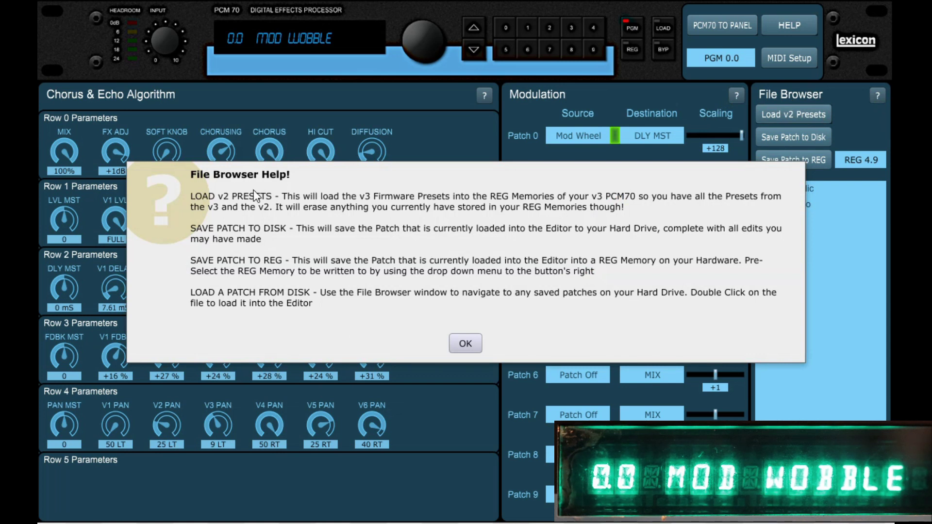
{"action": "left_click", "coordinate": [469, 343]}
{"action": "left_click", "coordinate": [737, 95]}
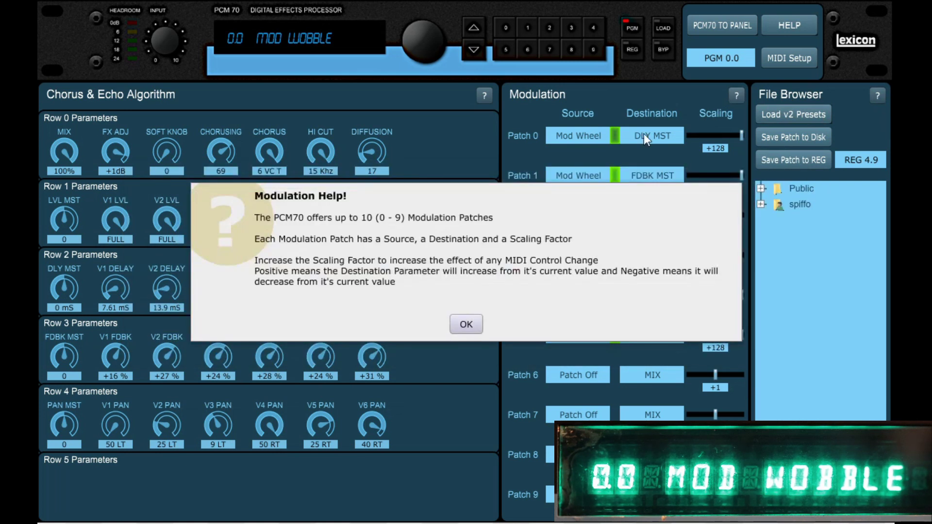
{"action": "left_click", "coordinate": [469, 322]}
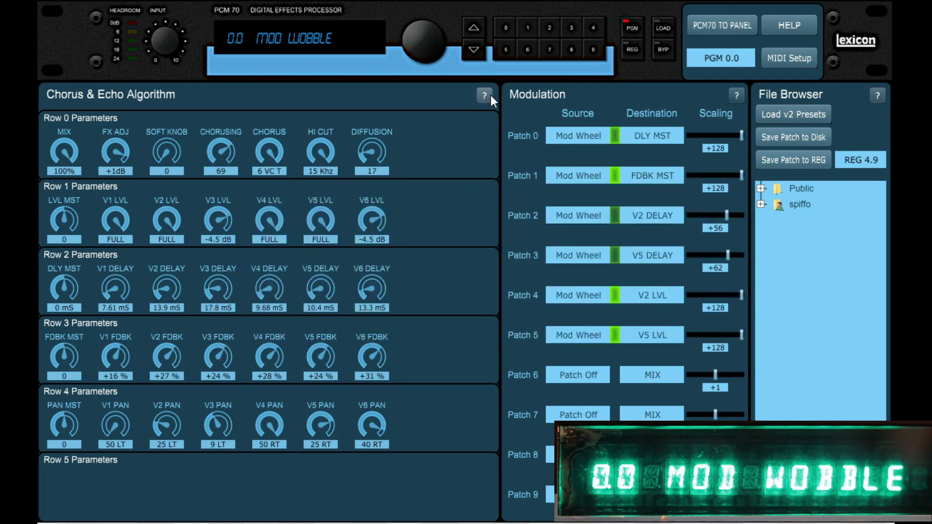
{"action": "left_click", "coordinate": [484, 95]}
Close the parameter help and load program 0.1 ECHORUS from the program list.
{"action": "left_click", "coordinate": [468, 310]}
{"action": "left_click", "coordinate": [715, 58]}
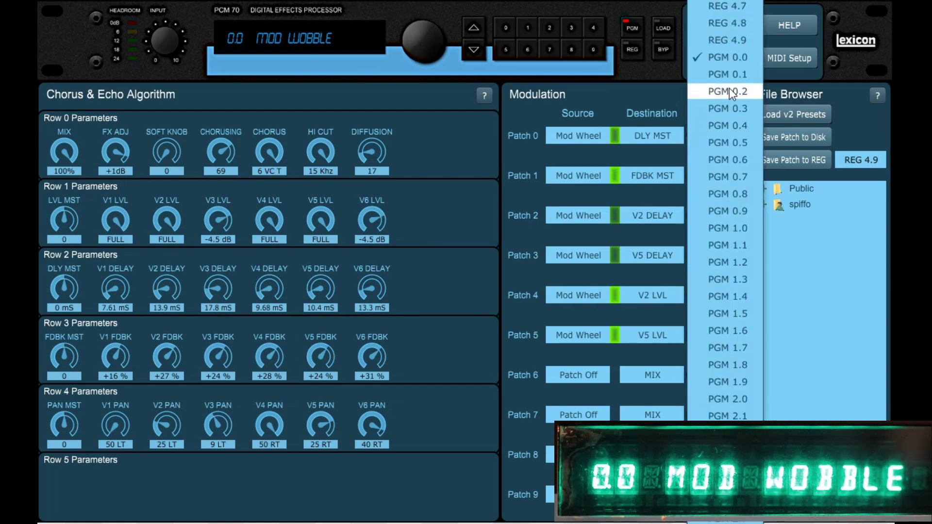
{"action": "left_click", "coordinate": [737, 76]}
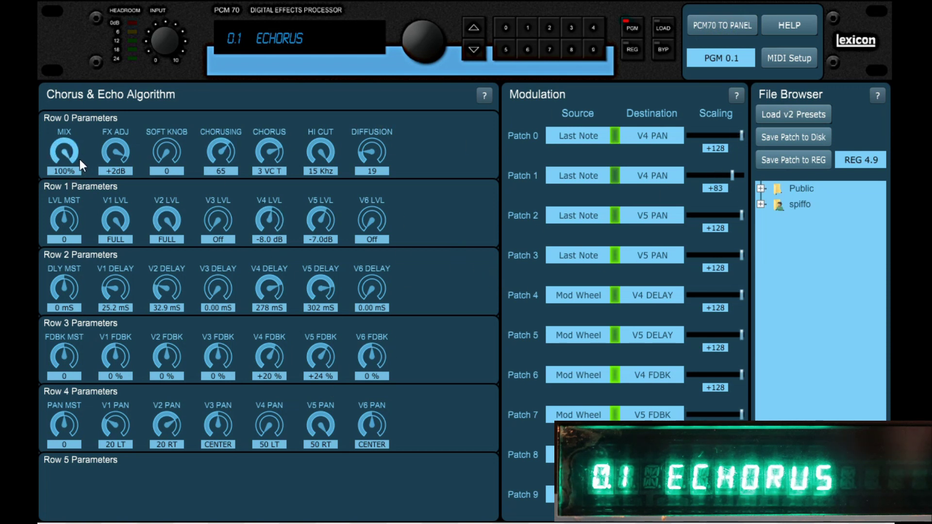
{"action": "mouse_move", "coordinate": [72, 157]}
{"action": "left_mouse_down"}
{"action": "mouse_move", "coordinate": [75, 138]}
{"action": "mouse_move", "coordinate": [68, 172]}
{"action": "left_mouse_up"}
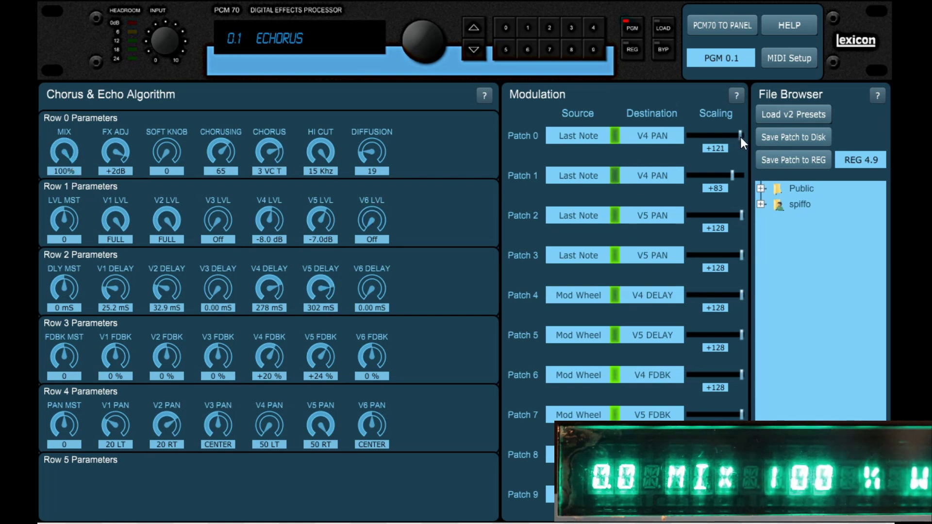
{"action": "mouse_move", "coordinate": [741, 135]}
{"action": "left_mouse_down"}
{"action": "mouse_move", "coordinate": [721, 141]}
{"action": "mouse_move", "coordinate": [747, 141]}
{"action": "left_mouse_up"}
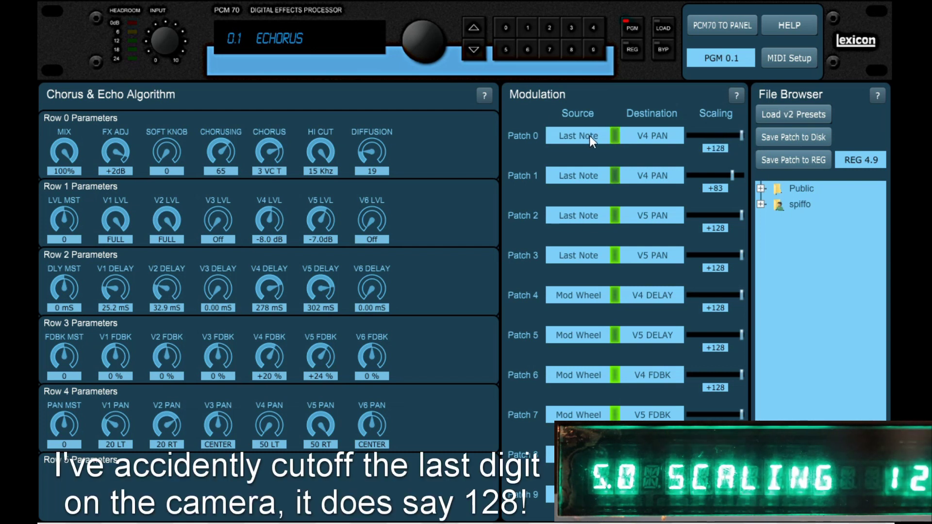
{"action": "left_click", "coordinate": [575, 136]}
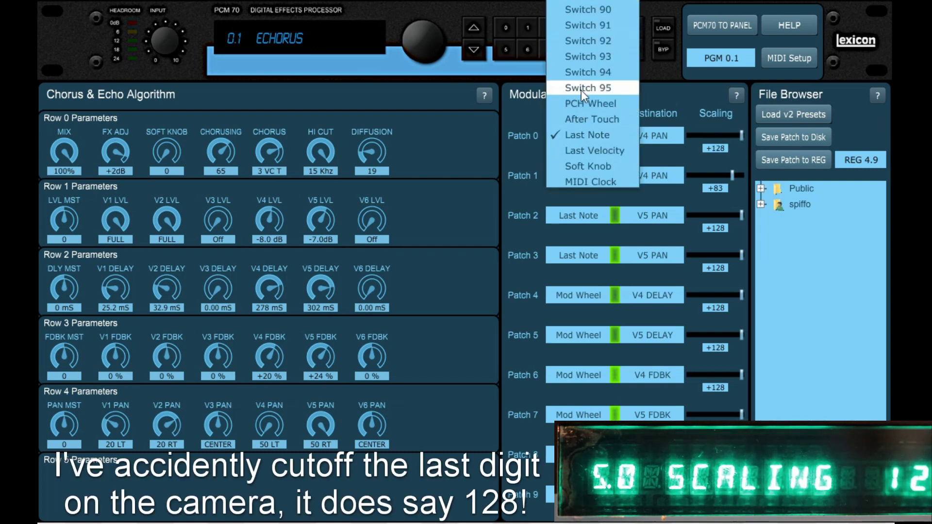
{"action": "left_click", "coordinate": [584, 135]}
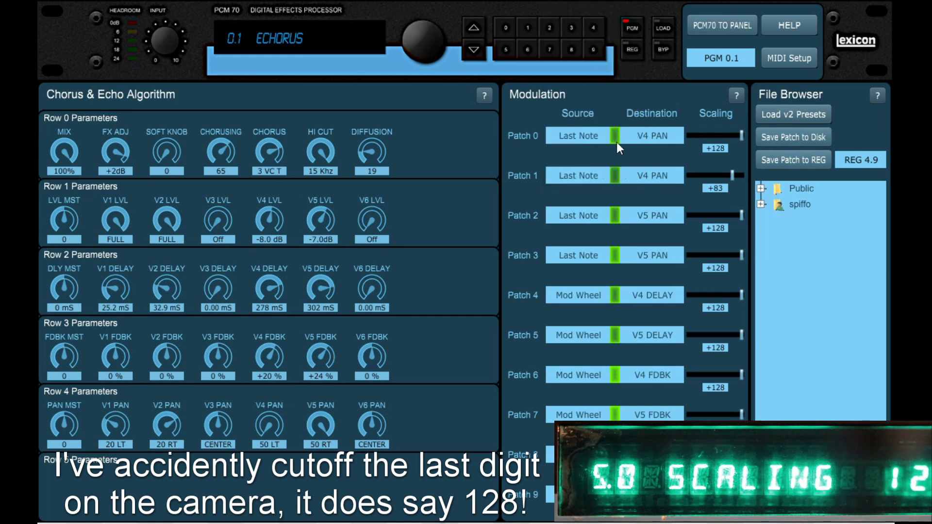
{"action": "left_click", "coordinate": [643, 140]}
{"action": "left_click", "coordinate": [647, 135]}
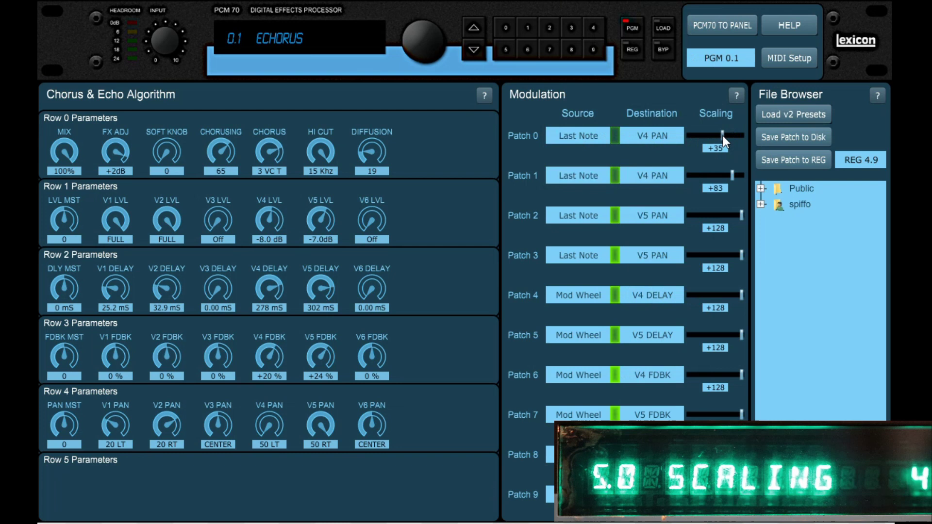
{"action": "mouse_move", "coordinate": [745, 138]}
{"action": "left_mouse_down"}
{"action": "mouse_move", "coordinate": [689, 137]}
{"action": "mouse_move", "coordinate": [755, 140]}
{"action": "left_mouse_up"}
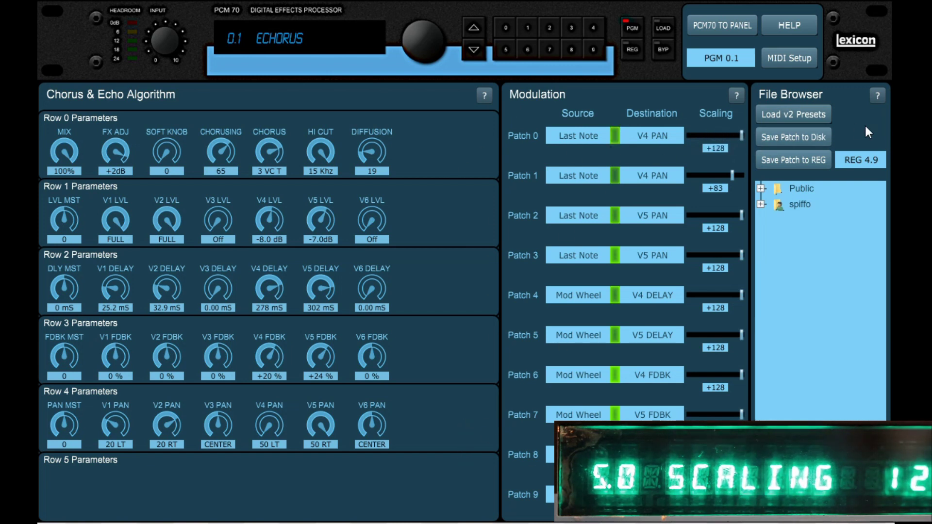
{"action": "left_click", "coordinate": [792, 113]}
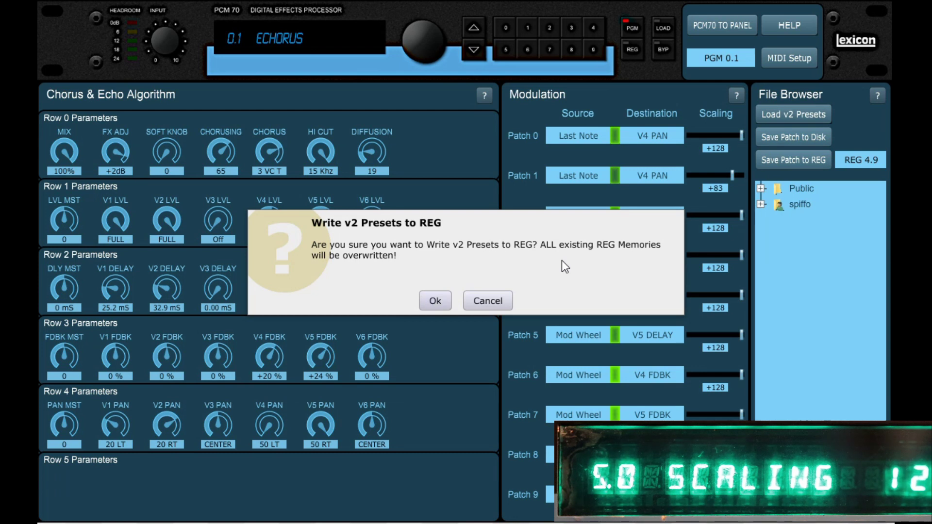
{"action": "left_click", "coordinate": [489, 301]}
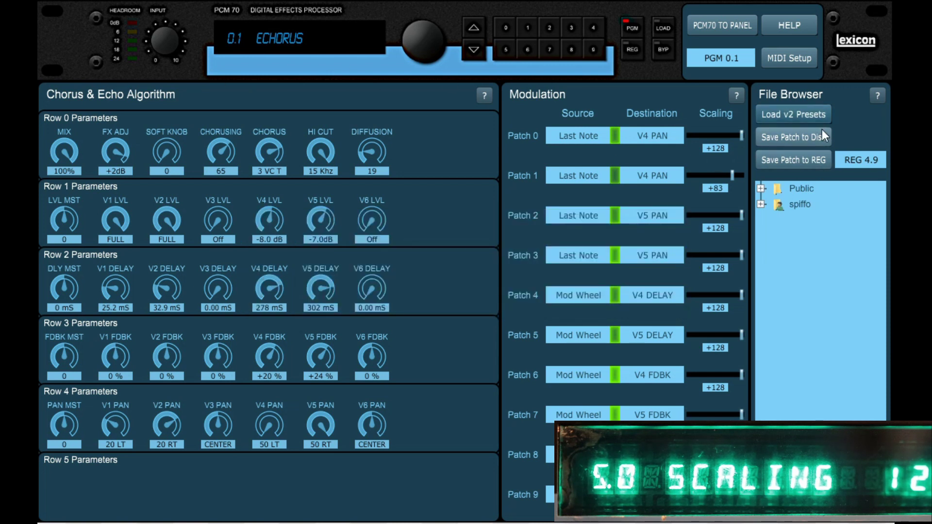
Dismiss the save-to-disk window, then start writing the patch to REG 4.9 and cancel.
{"action": "left_click", "coordinate": [793, 137]}
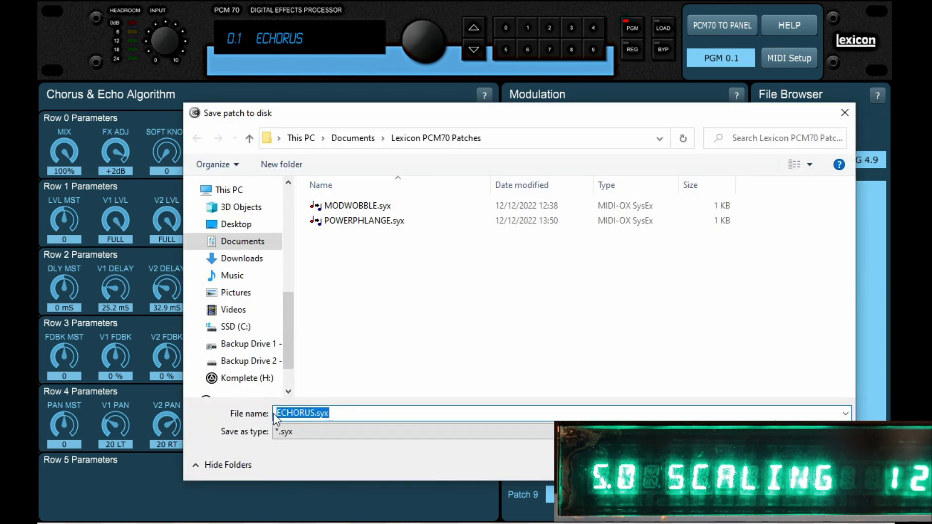
{"action": "key", "text": "Return"}
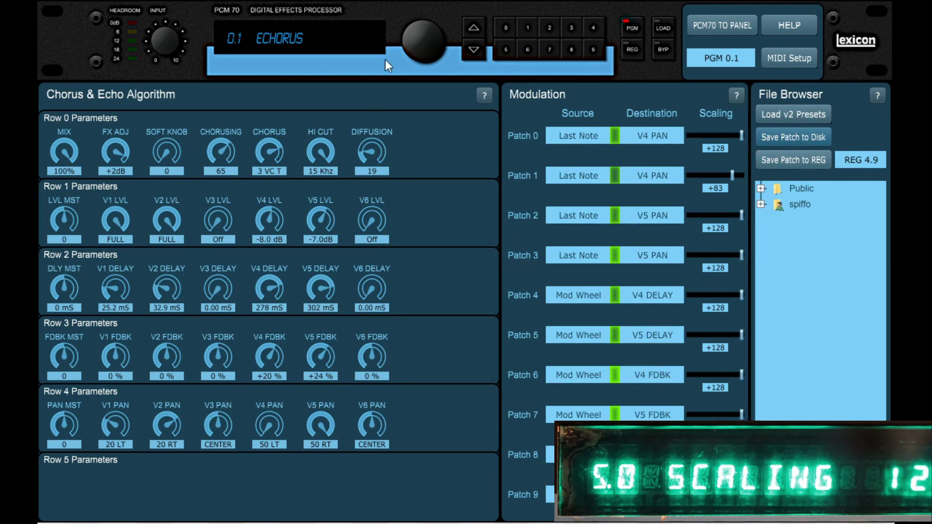
{"action": "left_click", "coordinate": [867, 161]}
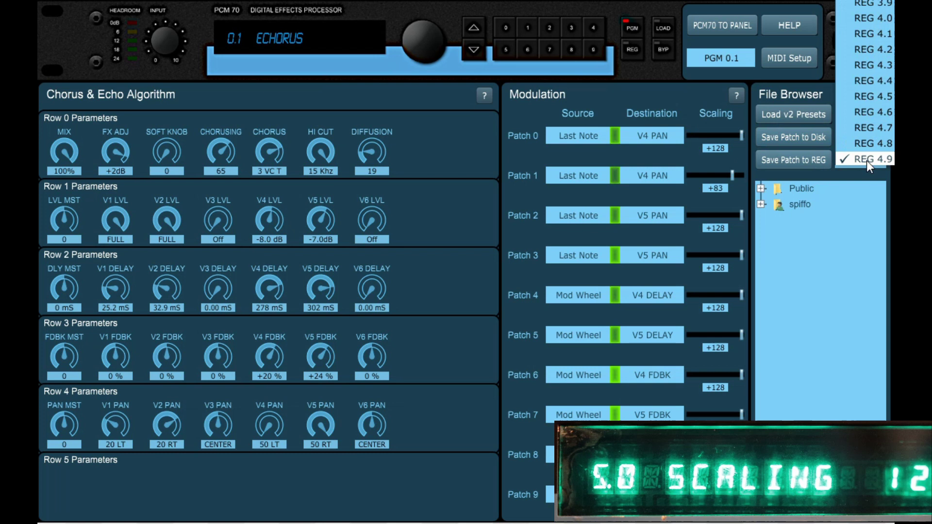
{"action": "left_click", "coordinate": [868, 162]}
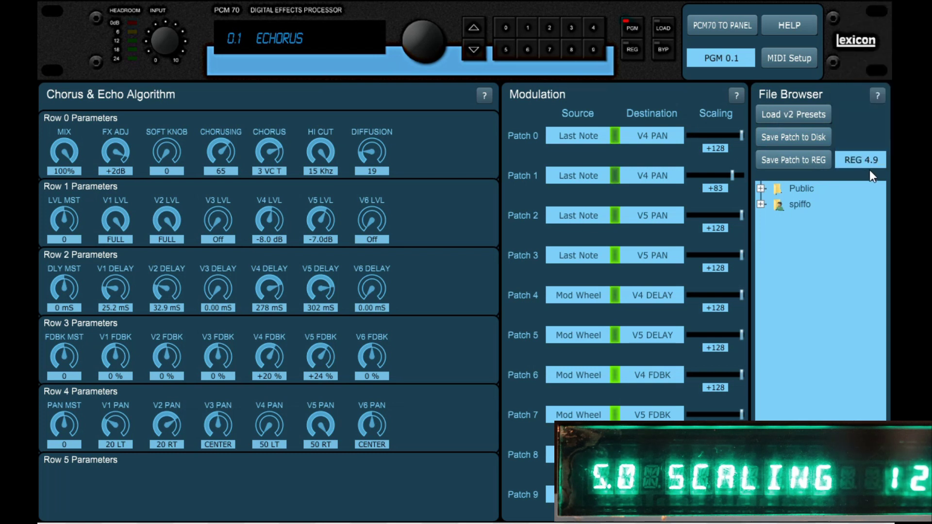
{"action": "left_click", "coordinate": [795, 160]}
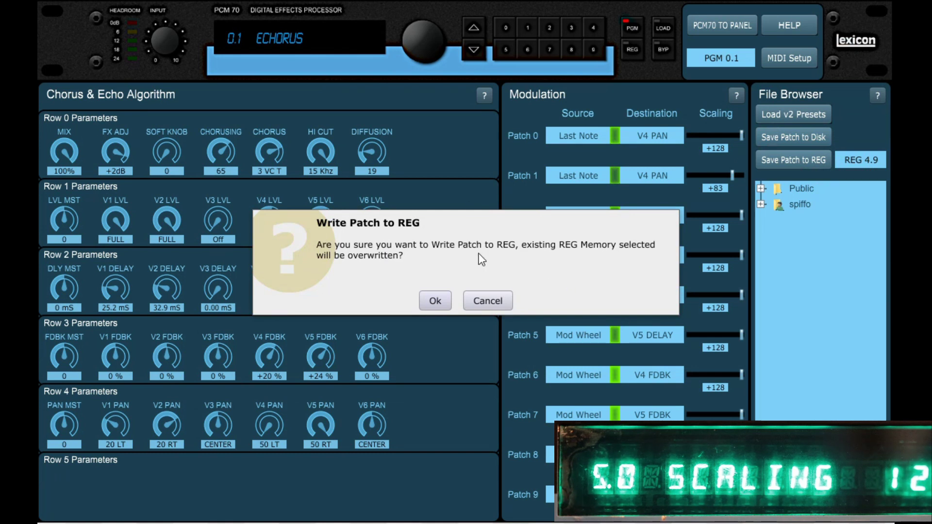
{"action": "left_click", "coordinate": [488, 301]}
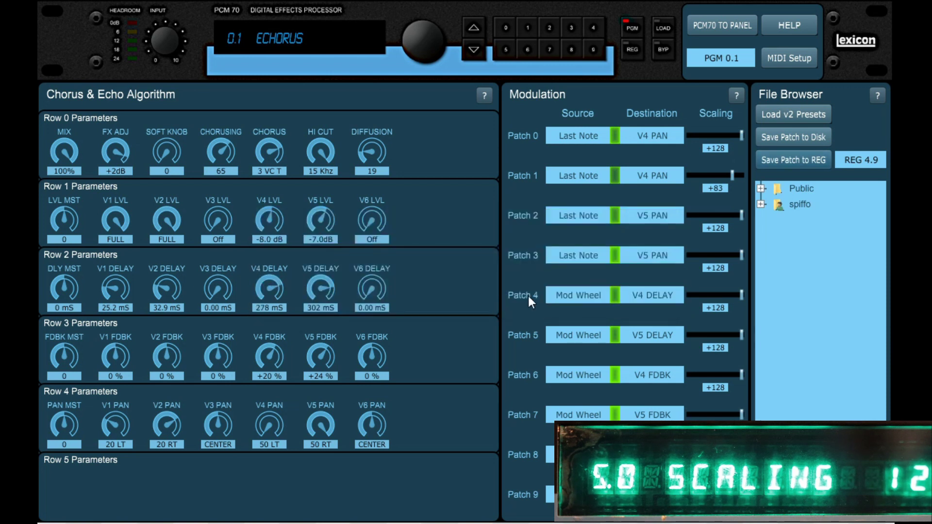
Browse spiffo > Documents > Lexicon PCM70 and load the POWER PHLANGE patch, dismissing the notice.
{"action": "left_click", "coordinate": [761, 204]}
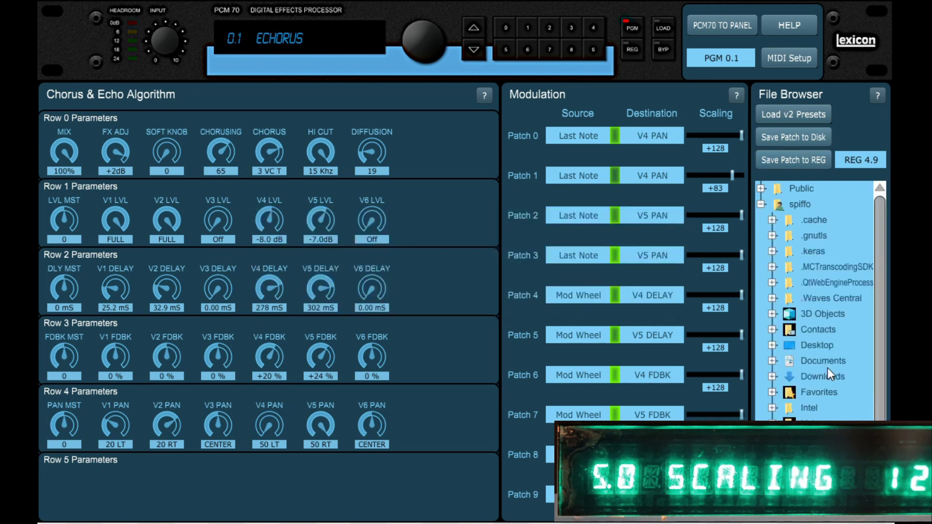
{"action": "scroll", "coordinate": [827, 367], "scroll_direction": "down", "scroll_amount": 1}
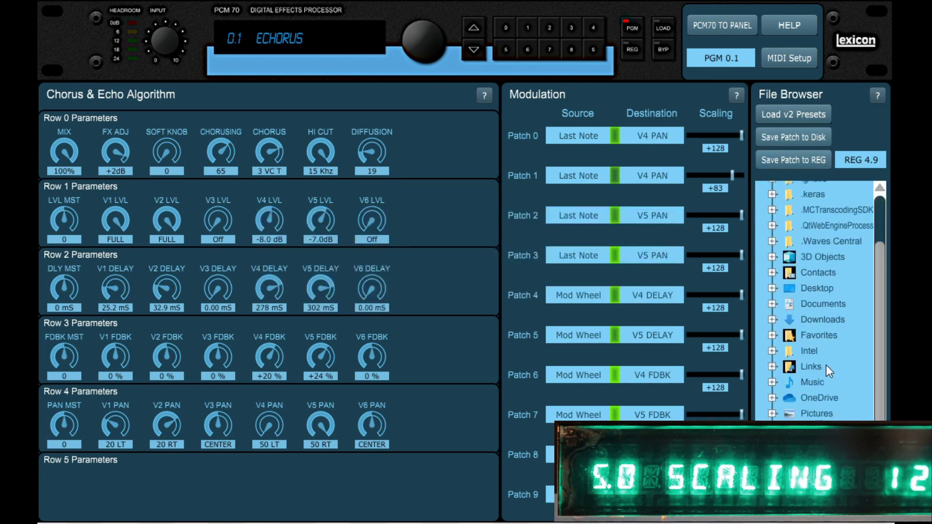
{"action": "double_click", "coordinate": [825, 304]}
{"action": "scroll", "coordinate": [849, 368], "scroll_direction": "down", "scroll_amount": 5}
{"action": "scroll", "coordinate": [844, 376], "scroll_direction": "down", "scroll_amount": 3}
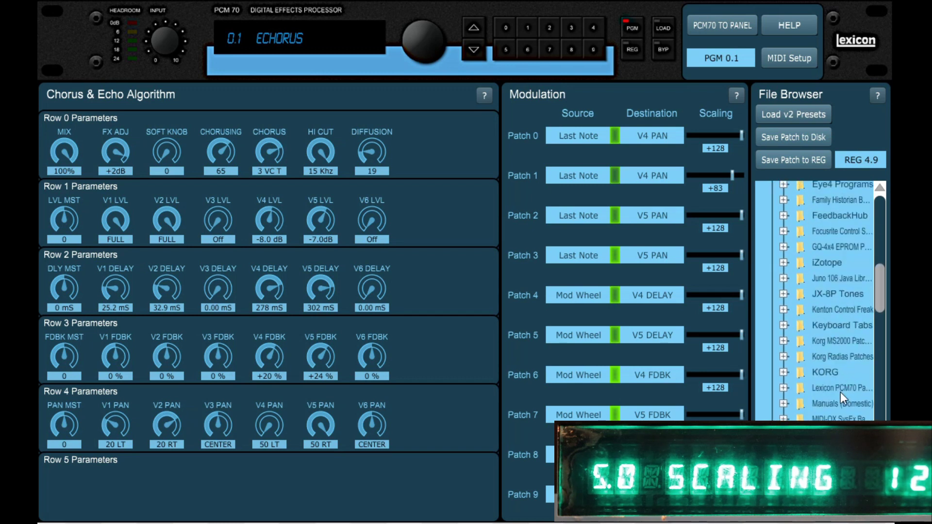
{"action": "double_click", "coordinate": [841, 390]}
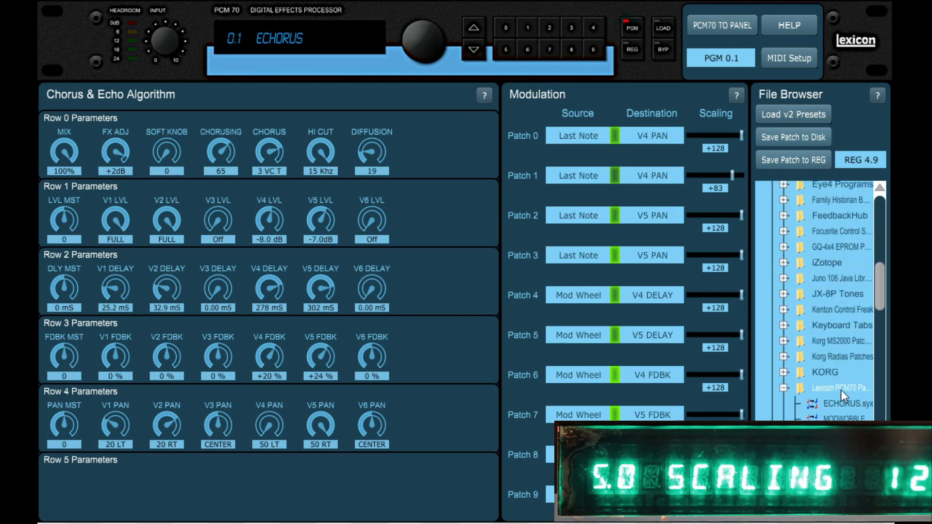
{"action": "scroll", "coordinate": [845, 388], "scroll_direction": "down", "scroll_amount": 3}
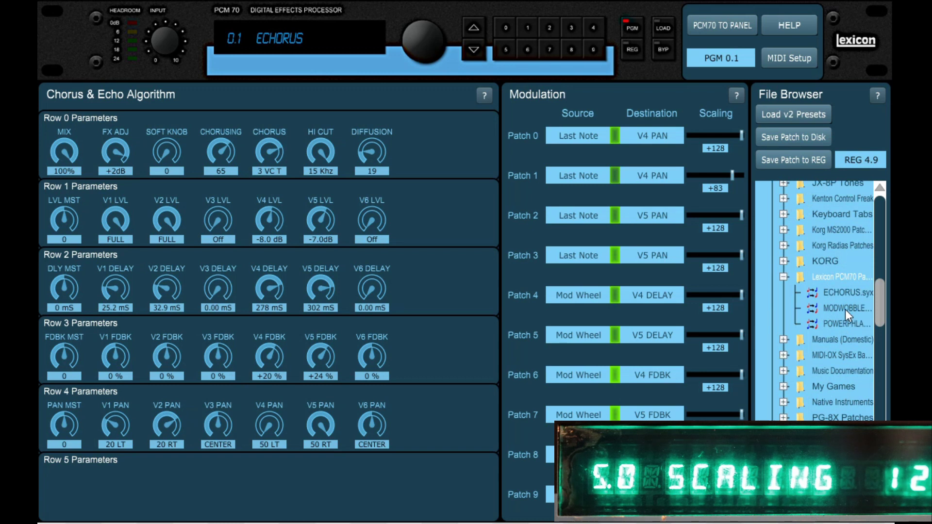
{"action": "left_click", "coordinate": [841, 324]}
{"action": "double_click", "coordinate": [841, 324]}
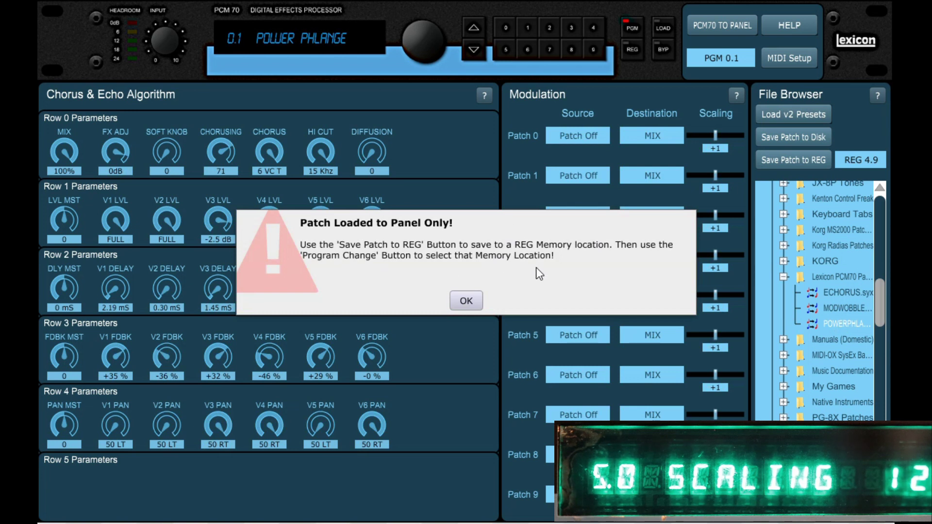
{"action": "left_click", "coordinate": [467, 301]}
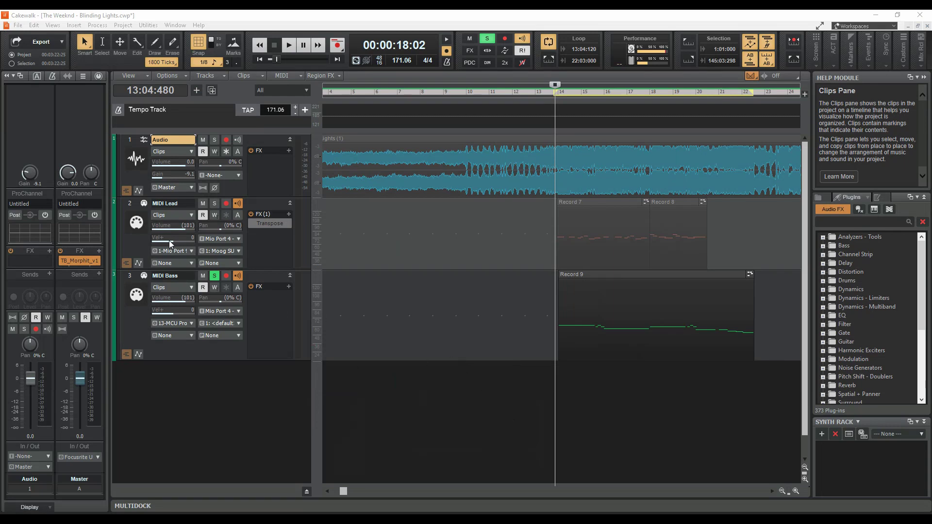
Confirm Cakewalk's MIDI Devices preferences with Mio and DIN ports enabled for input and output.
{"action": "left_click", "coordinate": [34, 25]}
{"action": "left_click", "coordinate": [74, 183]}
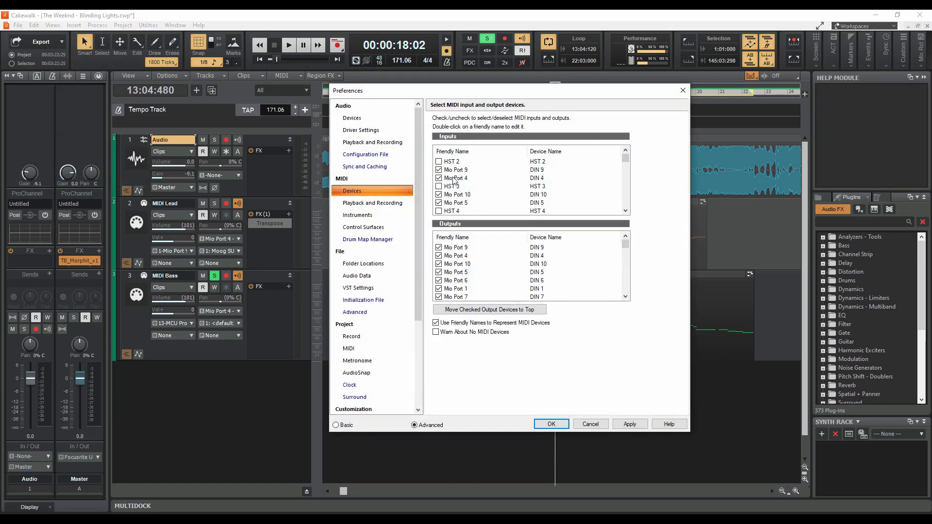
{"action": "scroll", "coordinate": [453, 182], "scroll_direction": "down", "scroll_amount": 5}
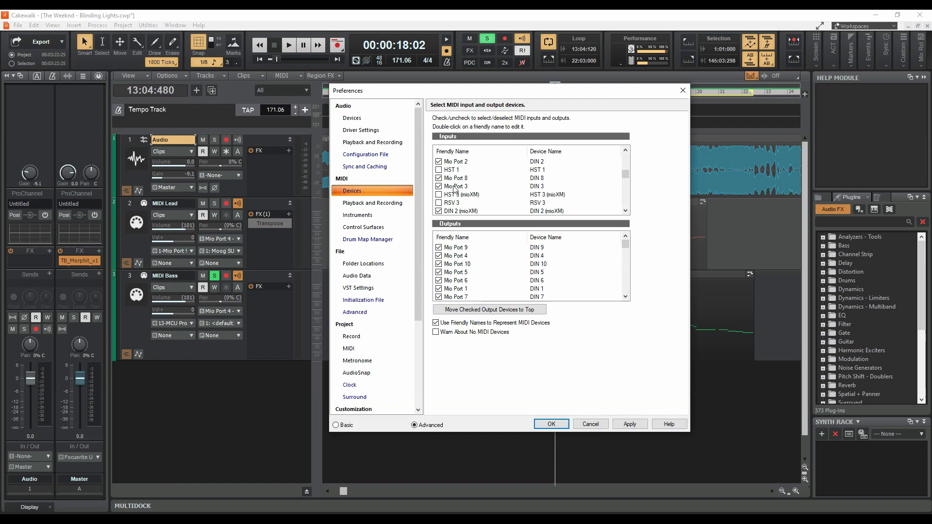
{"action": "scroll", "coordinate": [453, 190], "scroll_direction": "up", "scroll_amount": 1}
{"action": "scroll", "coordinate": [460, 261], "scroll_direction": "down", "scroll_amount": 3}
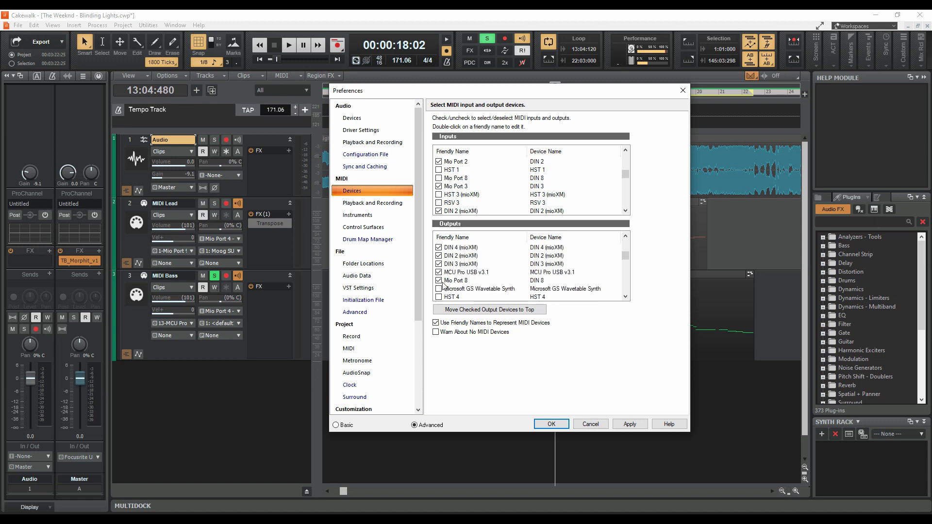
{"action": "left_click", "coordinate": [553, 425]}
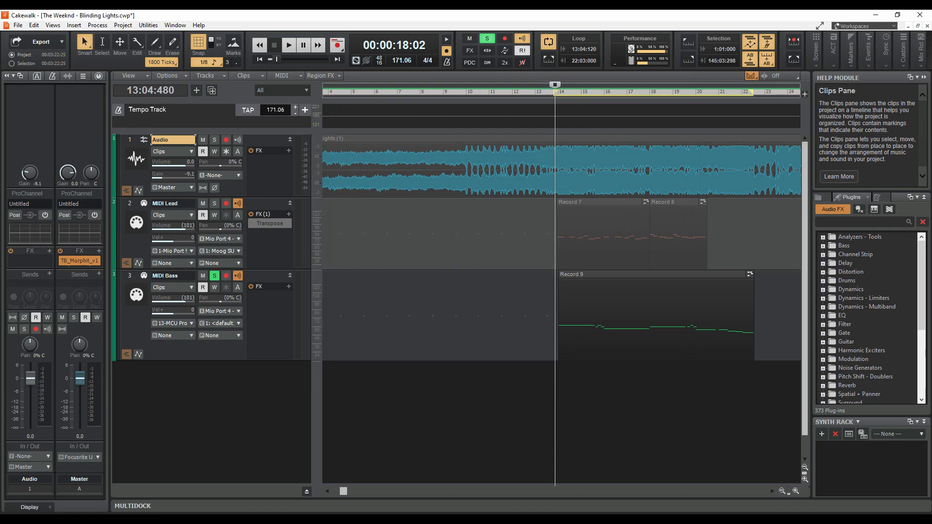
Insert the PCM70 Editor from Soft Synth > Synth Editors into the Synth Rack.
{"action": "left_click", "coordinate": [75, 25]}
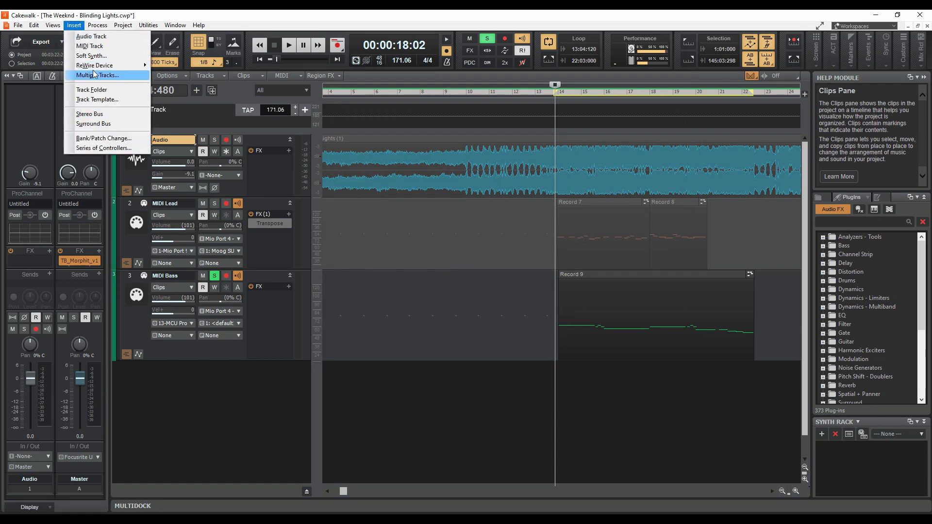
{"action": "mouse_move", "coordinate": [97, 55]}
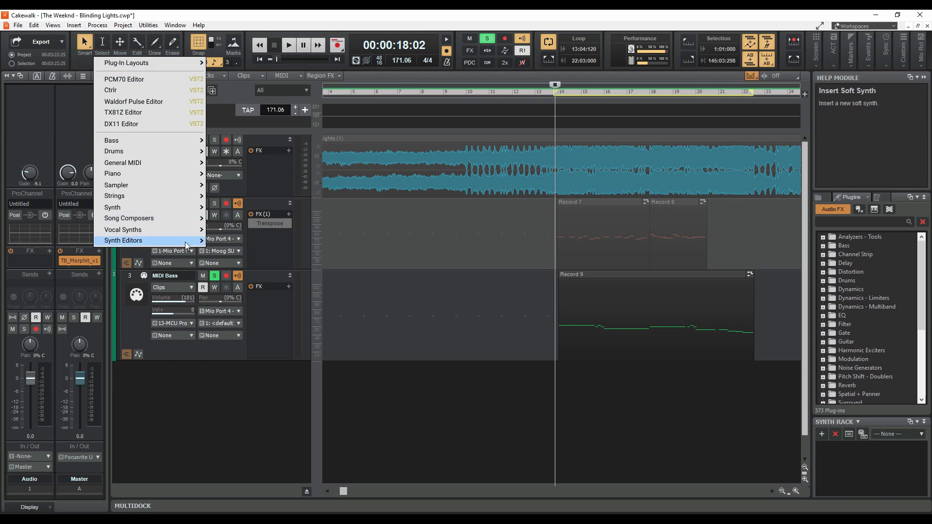
{"action": "mouse_move", "coordinate": [190, 243]}
{"action": "left_click", "coordinate": [251, 297]}
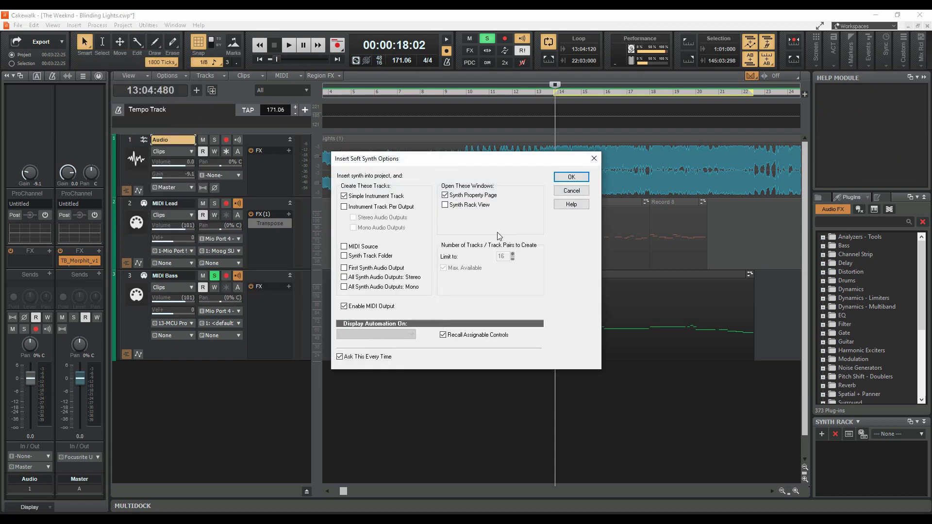
{"action": "left_click", "coordinate": [567, 177]}
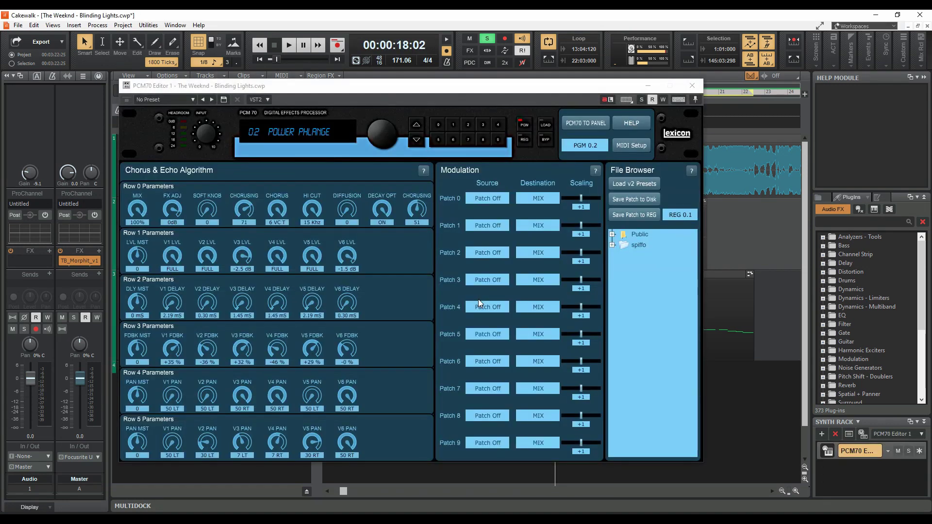
Set the hosted editor's MIDI input and output devices both to DIN 8.
{"action": "left_click_drag", "start_coordinate": [495, 88], "coordinate": [426, 49]}
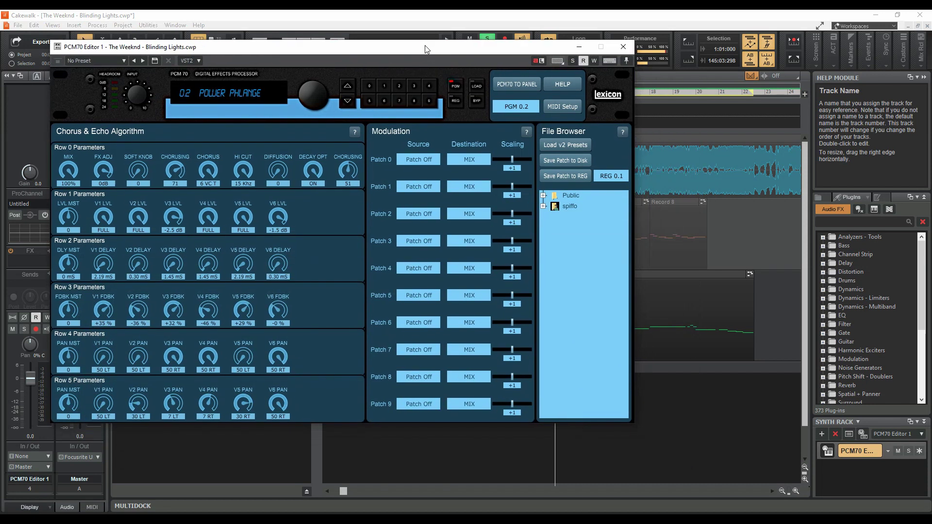
{"action": "left_click", "coordinate": [563, 106]}
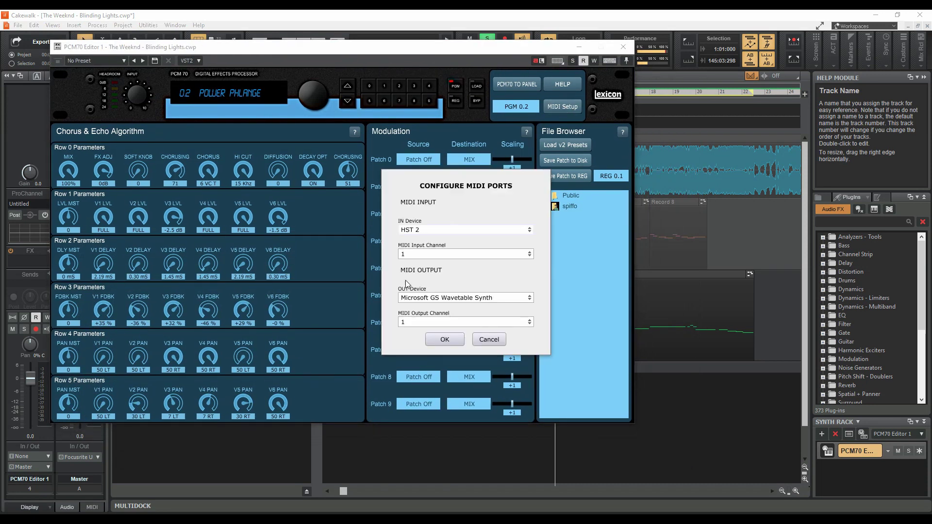
{"action": "left_click", "coordinate": [416, 233]}
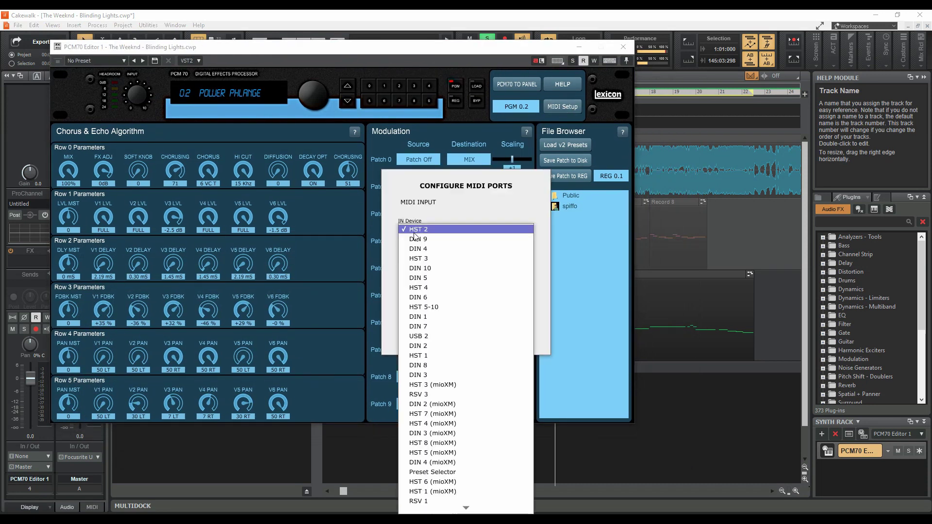
{"action": "left_click", "coordinate": [431, 366]}
{"action": "left_click", "coordinate": [421, 297]}
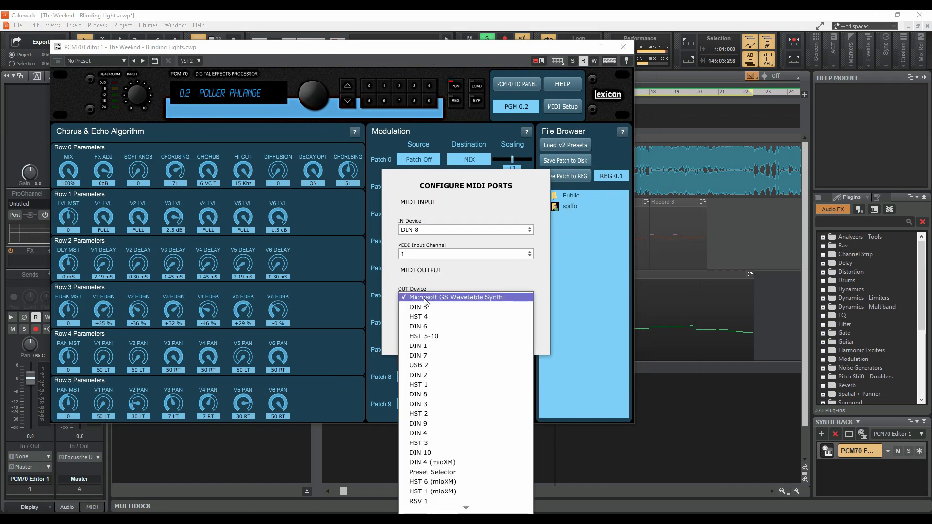
{"action": "left_click", "coordinate": [429, 395]}
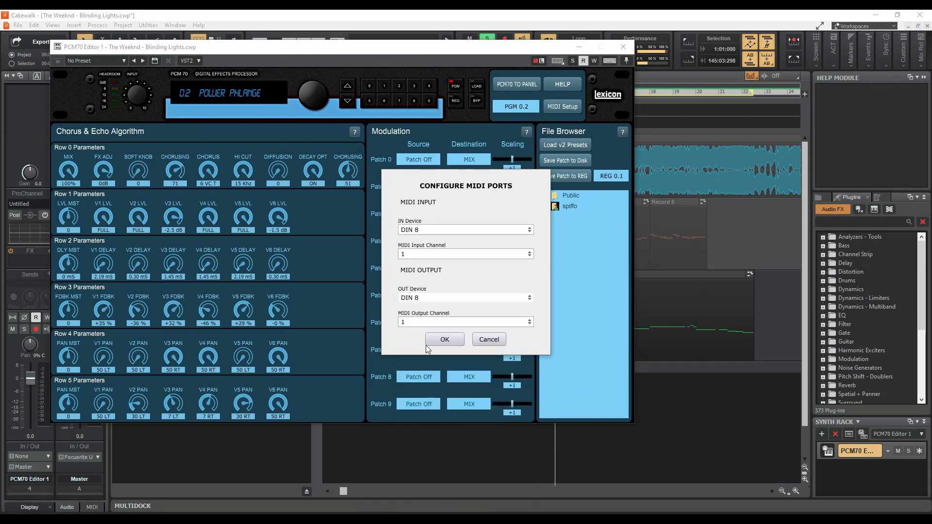
{"action": "left_click", "coordinate": [446, 339]}
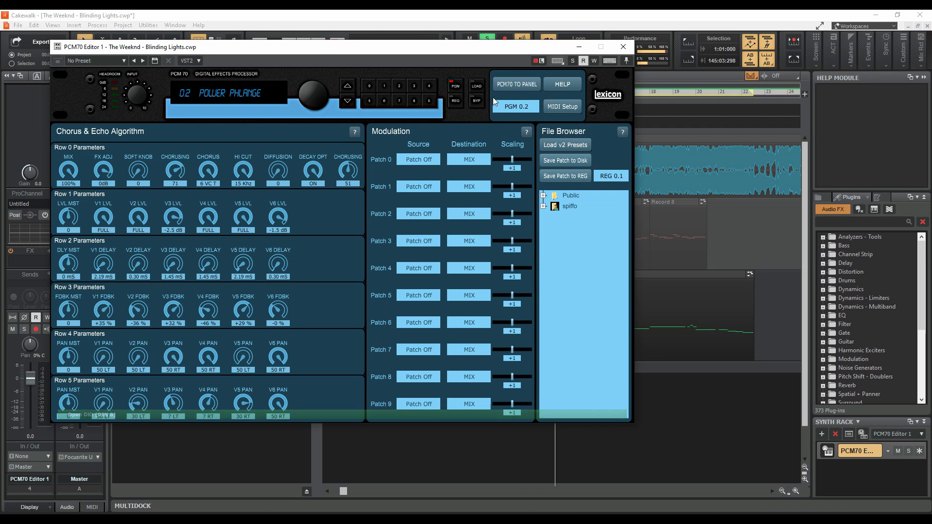
Step through programs 0.1 ECHORUS, 0.2 and 0.3 POWER PHLANGE, then shift the editor window right.
{"action": "left_click", "coordinate": [505, 107]}
{"action": "left_click", "coordinate": [520, 95]}
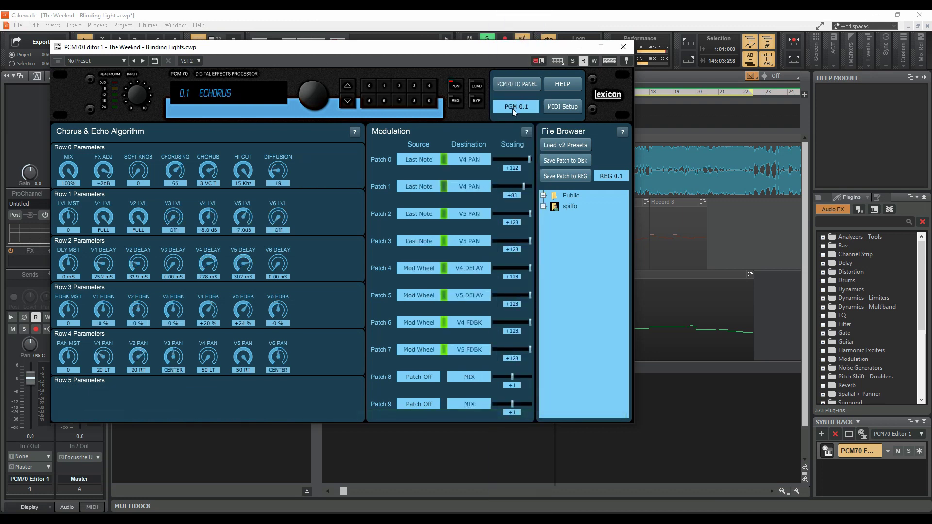
{"action": "left_click", "coordinate": [512, 109]}
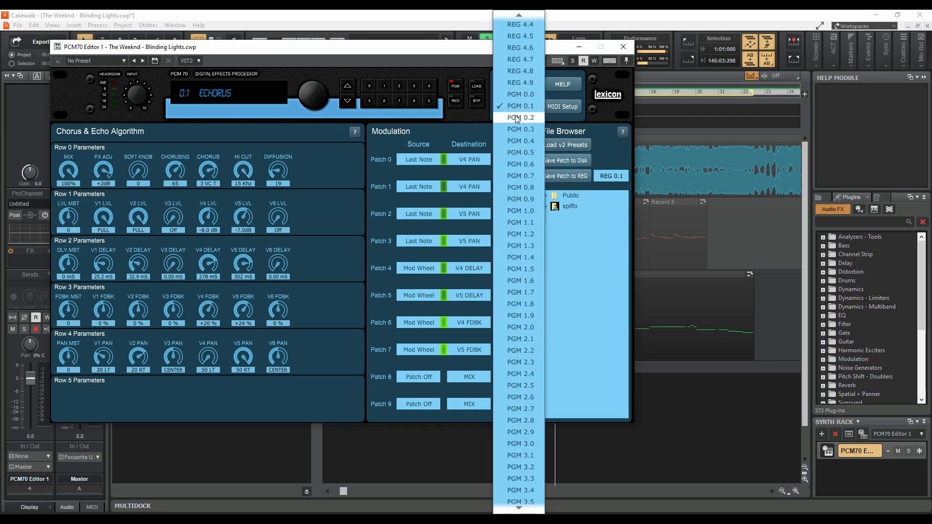
{"action": "left_click", "coordinate": [520, 121]}
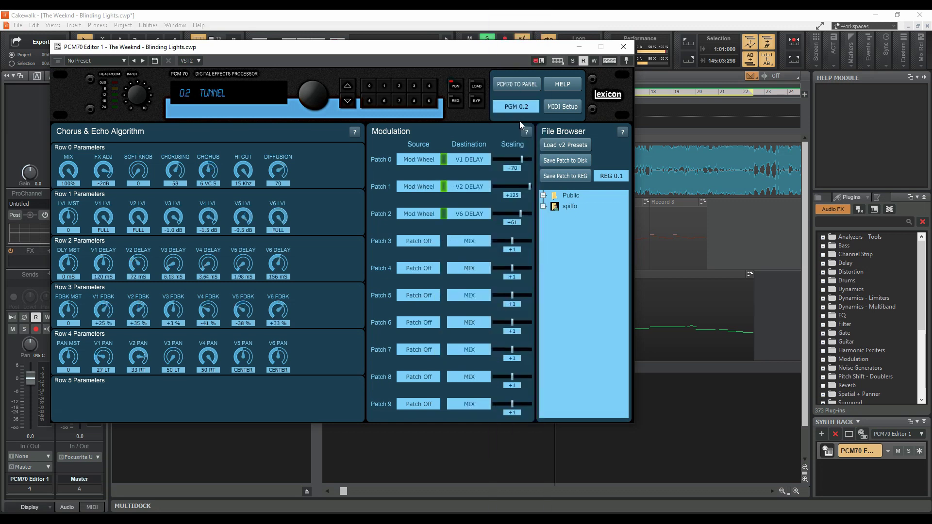
{"action": "left_click", "coordinate": [519, 103]}
{"action": "left_click", "coordinate": [516, 117]}
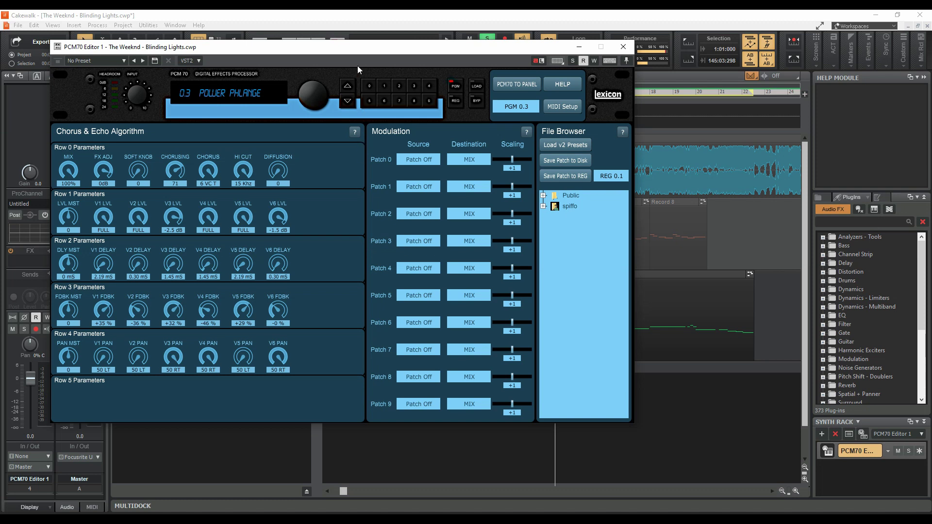
{"action": "left_click_drag", "start_coordinate": [360, 53], "coordinate": [592, 68]}
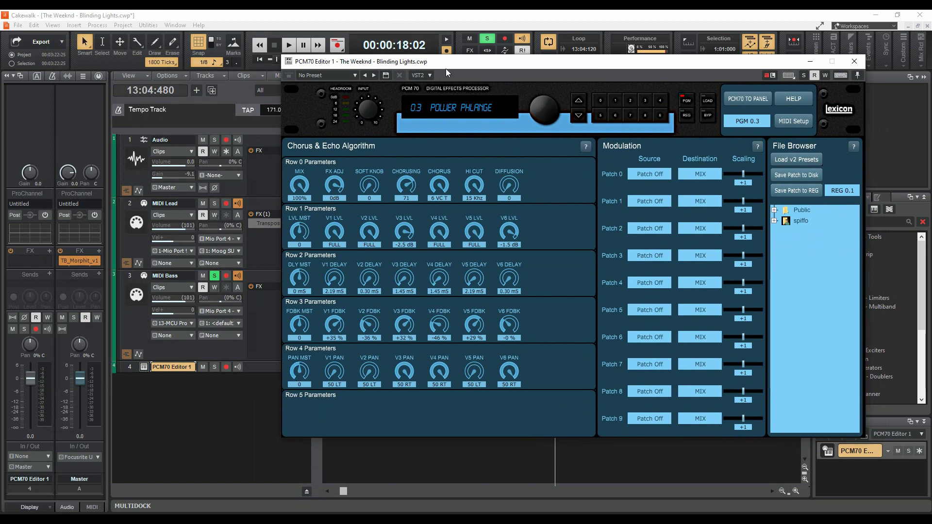
Expand the PCM70 Editor 1 track and add an automation lane for patch0_scale.
{"action": "left_click_drag", "start_coordinate": [446, 70], "coordinate": [495, 53]}
{"action": "left_click", "coordinate": [290, 368]}
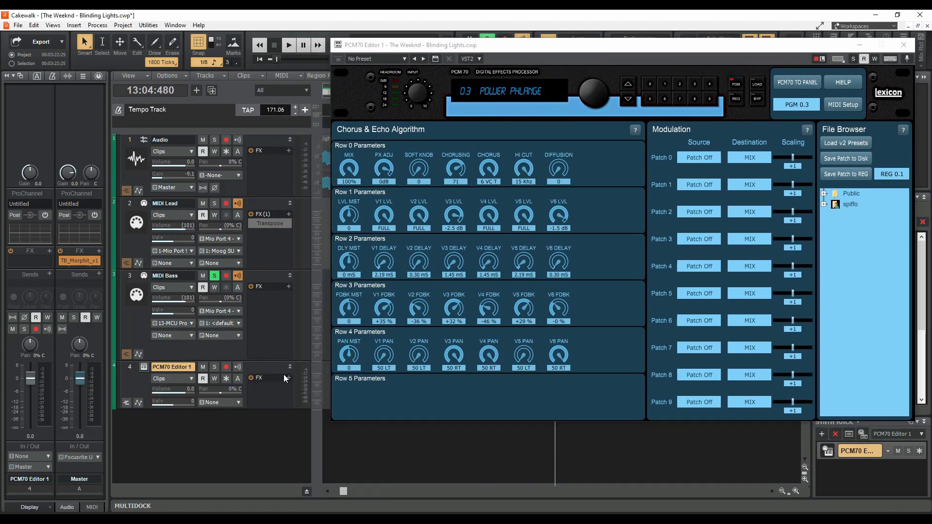
{"action": "left_click", "coordinate": [139, 402]}
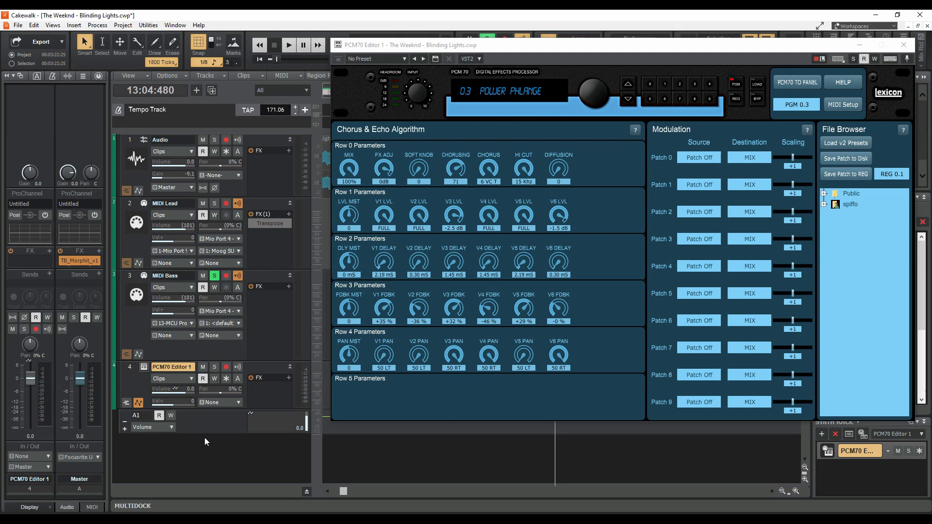
{"action": "left_click", "coordinate": [172, 427]}
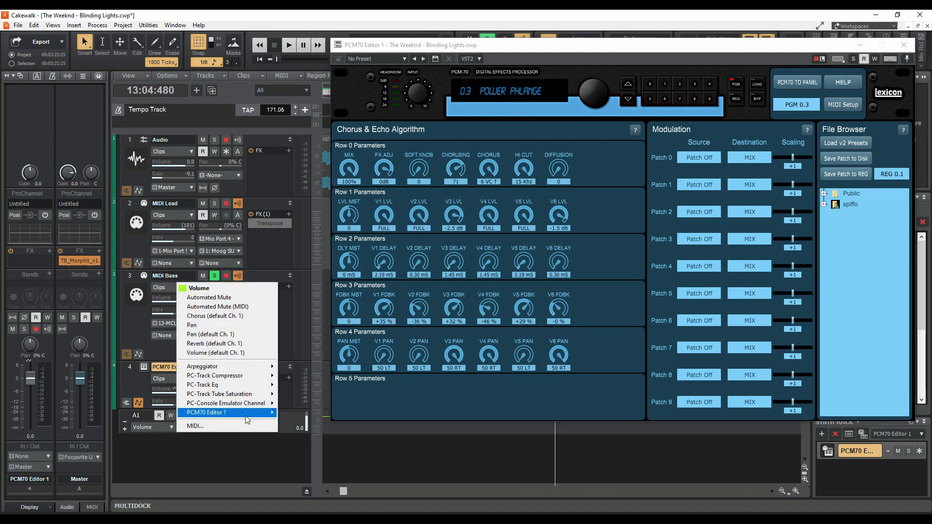
{"action": "mouse_move", "coordinate": [247, 414]}
{"action": "left_click", "coordinate": [310, 415]}
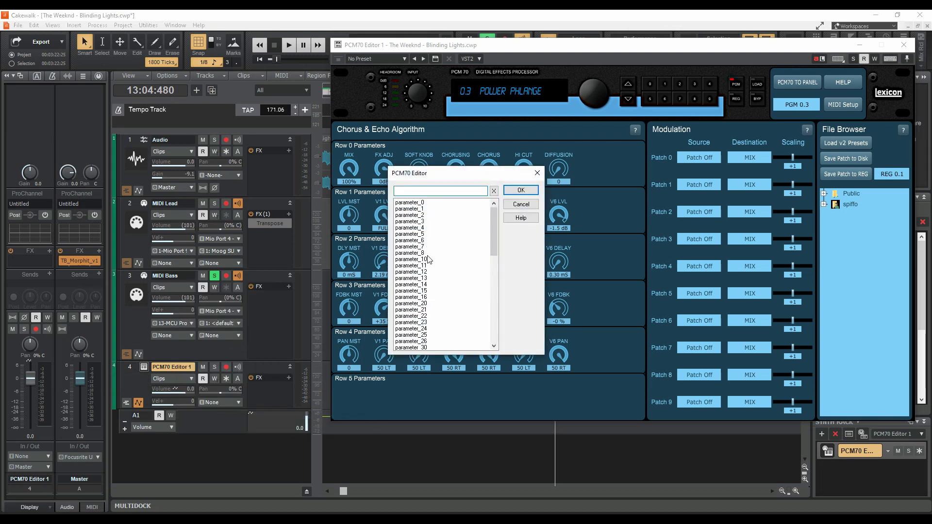
{"action": "left_click_drag", "start_coordinate": [495, 229], "coordinate": [488, 310]}
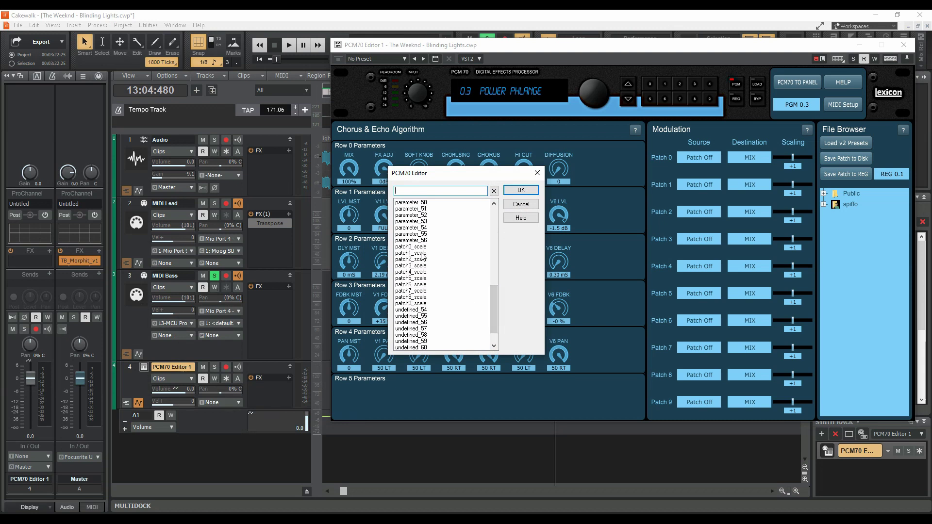
{"action": "left_click", "coordinate": [411, 247]}
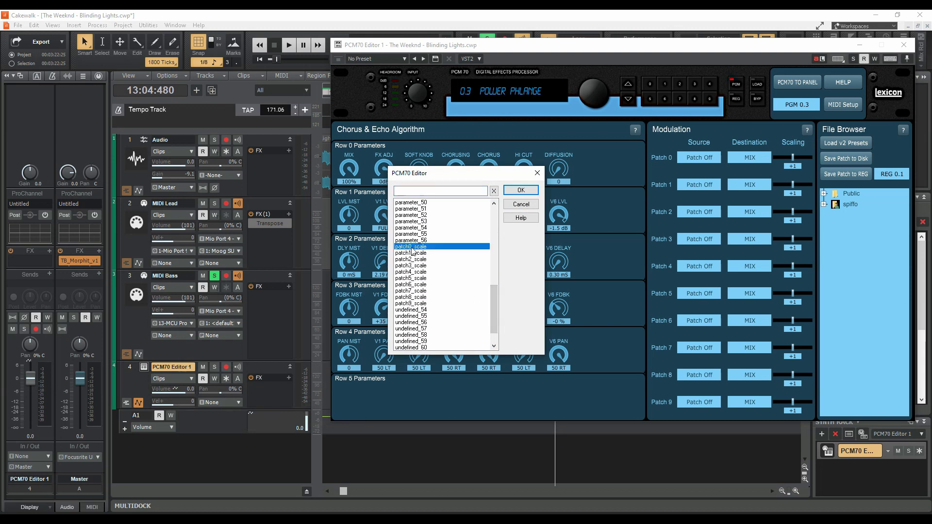
{"action": "left_click", "coordinate": [521, 190]}
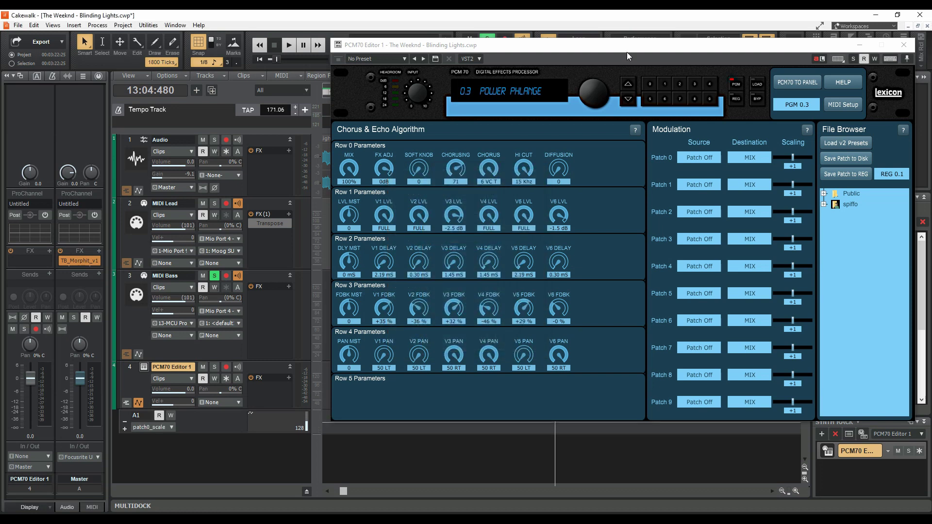
Draw three patch0_scale envelope nodes that dip and then rise to 100%.
{"action": "left_click_drag", "start_coordinate": [627, 46], "coordinate": [248, 28]}
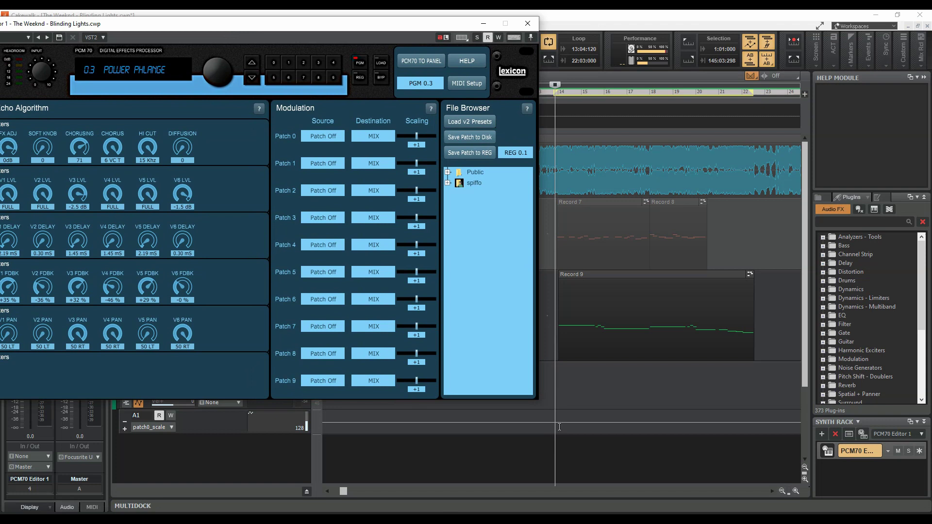
{"action": "mouse_move", "coordinate": [557, 427]}
{"action": "left_mouse_down"}
{"action": "mouse_move", "coordinate": [555, 416]}
{"action": "mouse_move", "coordinate": [578, 415]}
{"action": "mouse_move", "coordinate": [612, 419]}
{"action": "mouse_move", "coordinate": [619, 432]}
{"action": "mouse_move", "coordinate": [652, 431]}
{"action": "mouse_move", "coordinate": [644, 420]}
{"action": "left_mouse_up"}
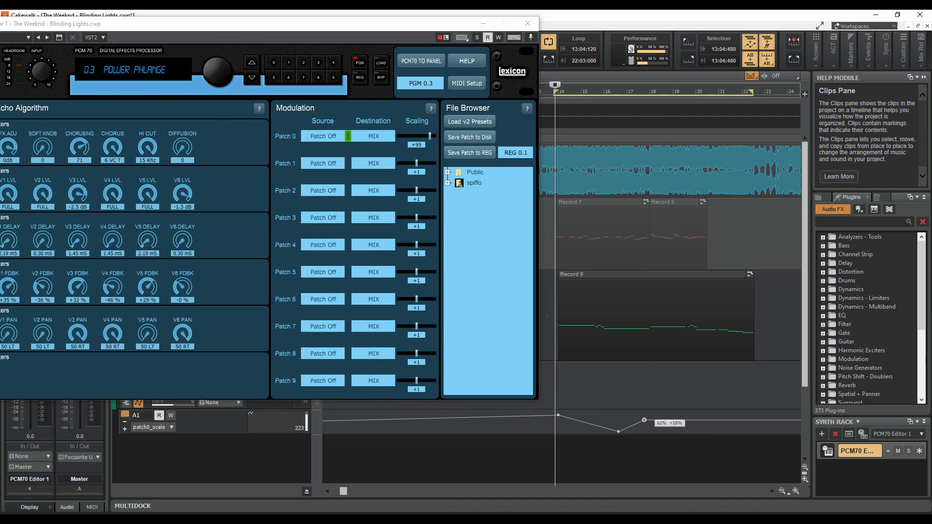
{"action": "left_click", "coordinate": [671, 430]}
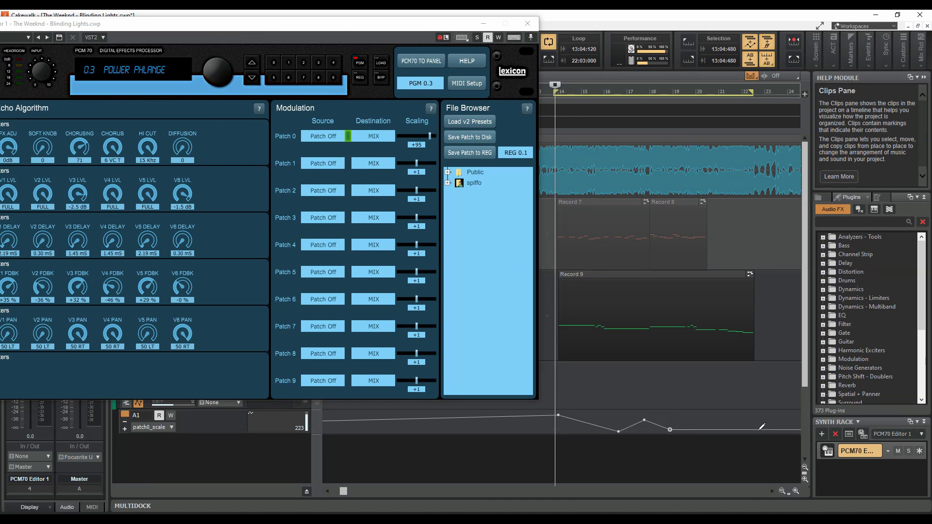
{"action": "left_click_drag", "start_coordinate": [753, 429], "coordinate": [754, 413]}
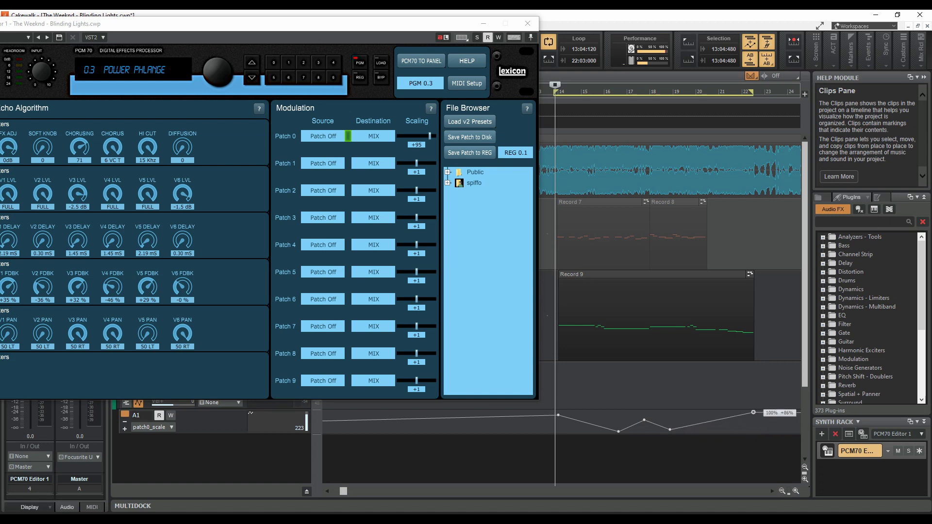
{"action": "left_click_drag", "start_coordinate": [380, 30], "coordinate": [419, 87]}
Audition the Patch 0 scaling automation, stop playback, and centre the PCM70 Editor over the mixer.
{"action": "left_click", "coordinate": [292, 48]}
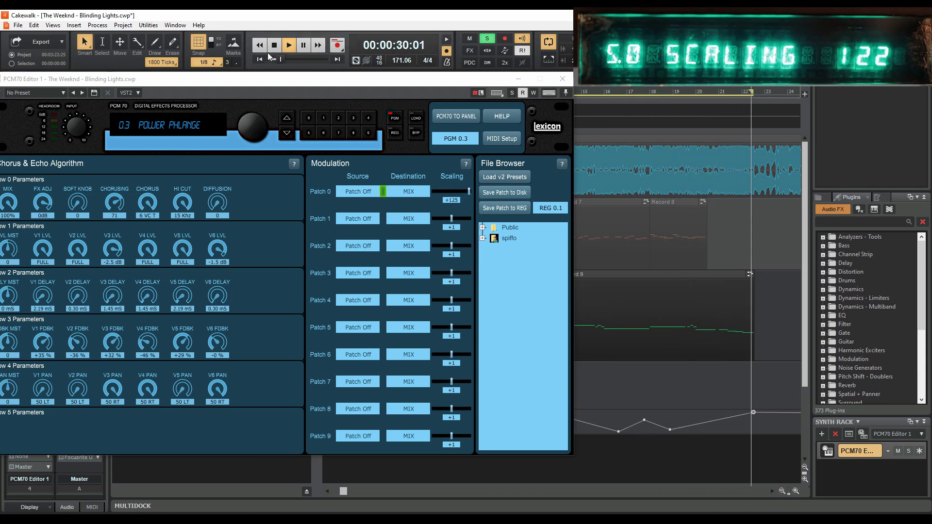
{"action": "left_click", "coordinate": [274, 45]}
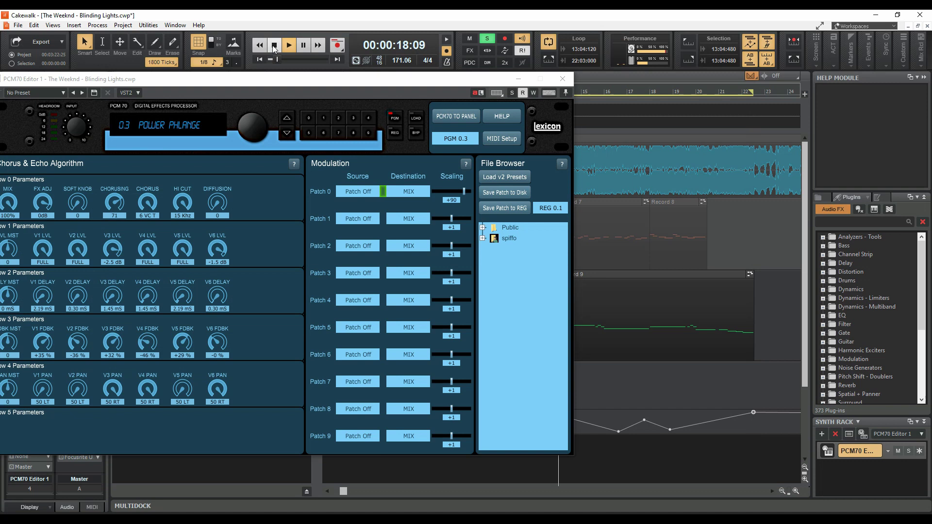
{"action": "left_click_drag", "start_coordinate": [285, 84], "coordinate": [417, 88]}
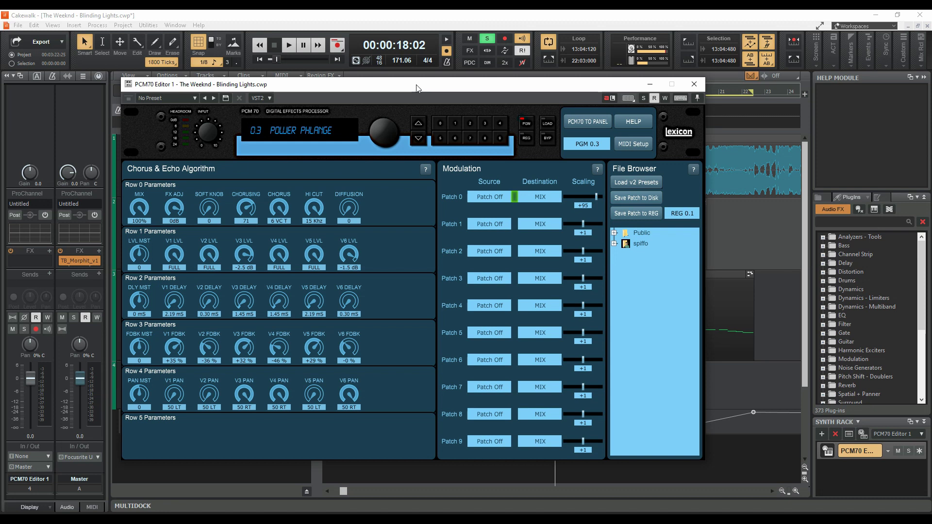
{"action": "left_click_drag", "start_coordinate": [416, 88], "coordinate": [396, 85]}
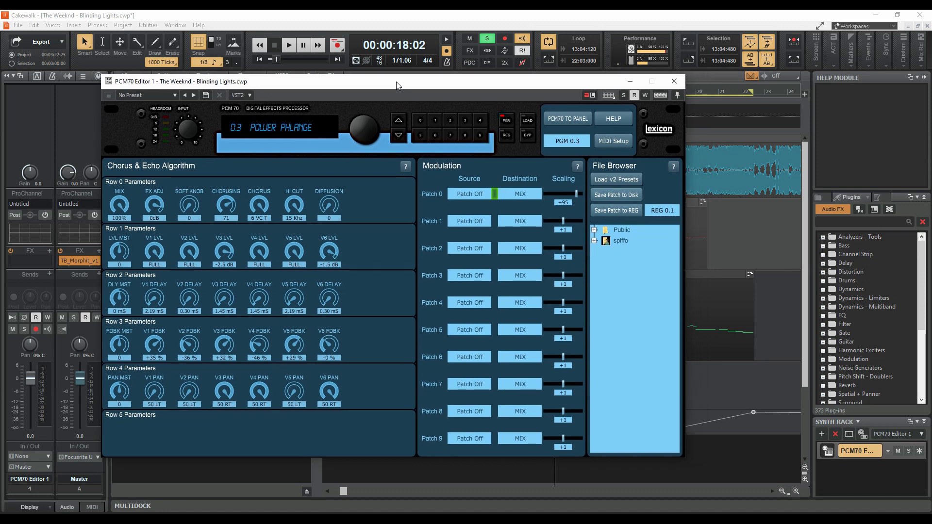